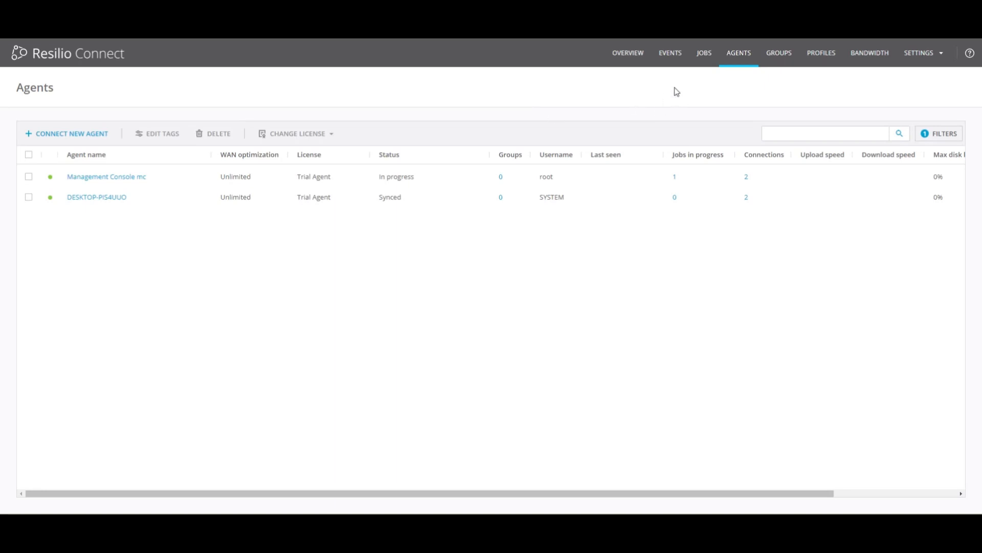
Create a new job and choose Synchronization as its job type
{"action": "left_click", "coordinate": [702, 55]}
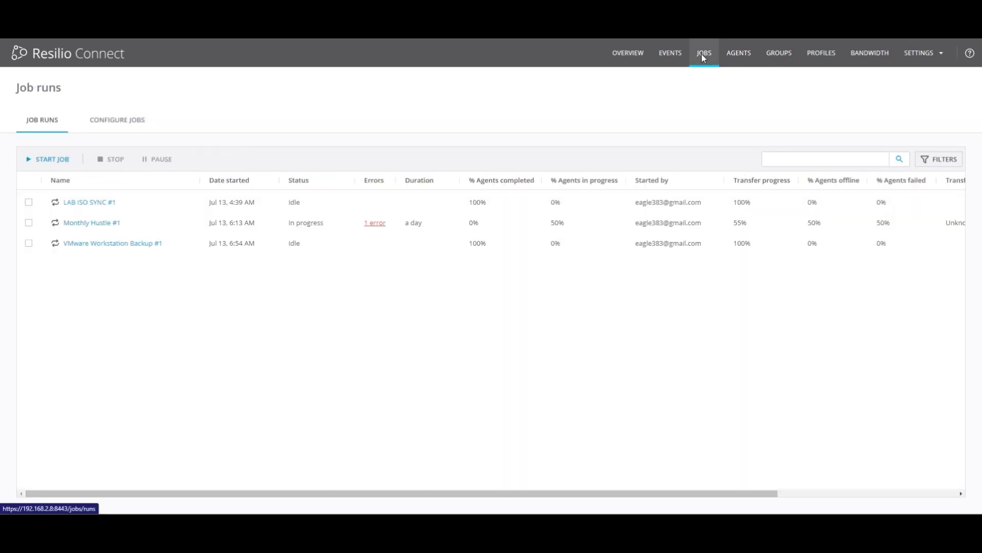
{"action": "left_click", "coordinate": [144, 121]}
{"action": "left_click", "coordinate": [60, 161]}
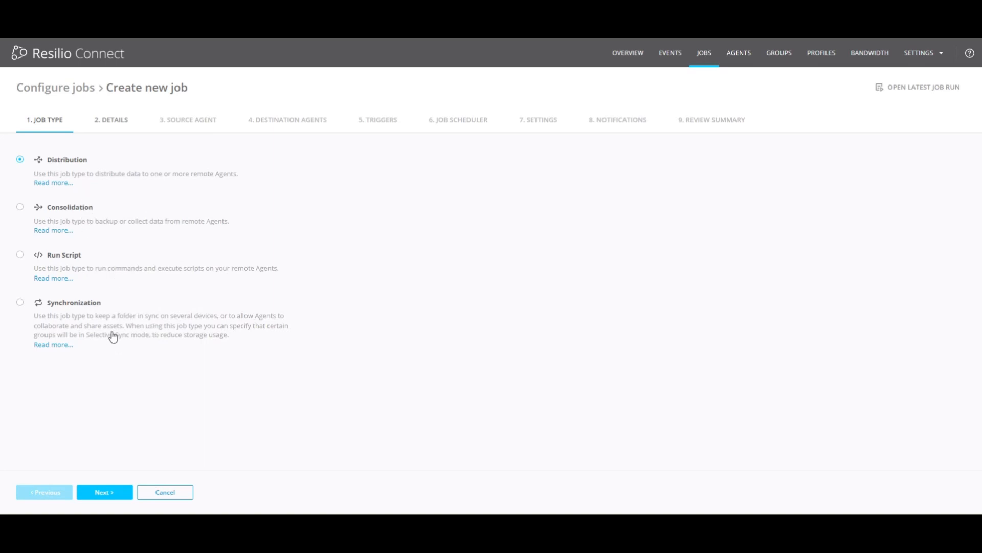
{"action": "left_click", "coordinate": [77, 311]}
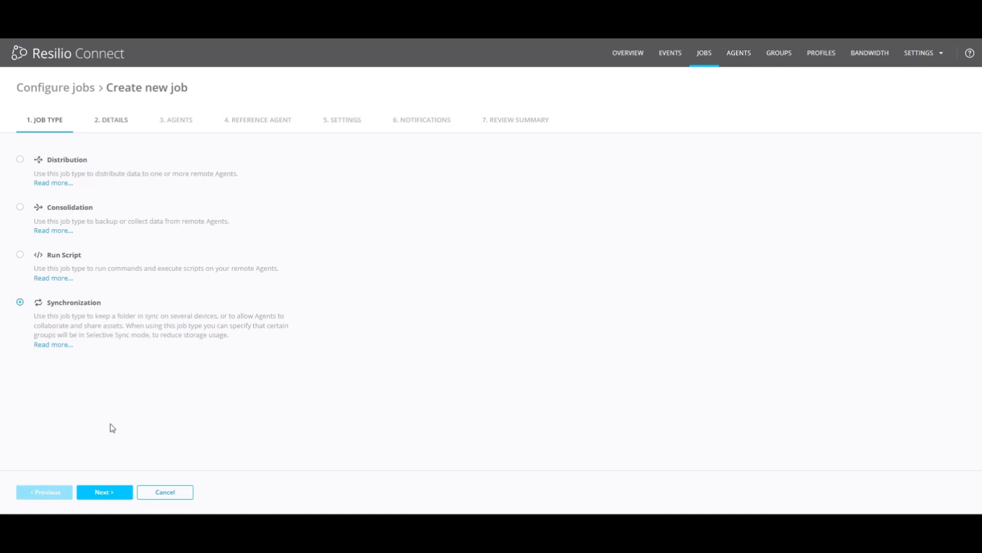
{"action": "left_click", "coordinate": [112, 497]}
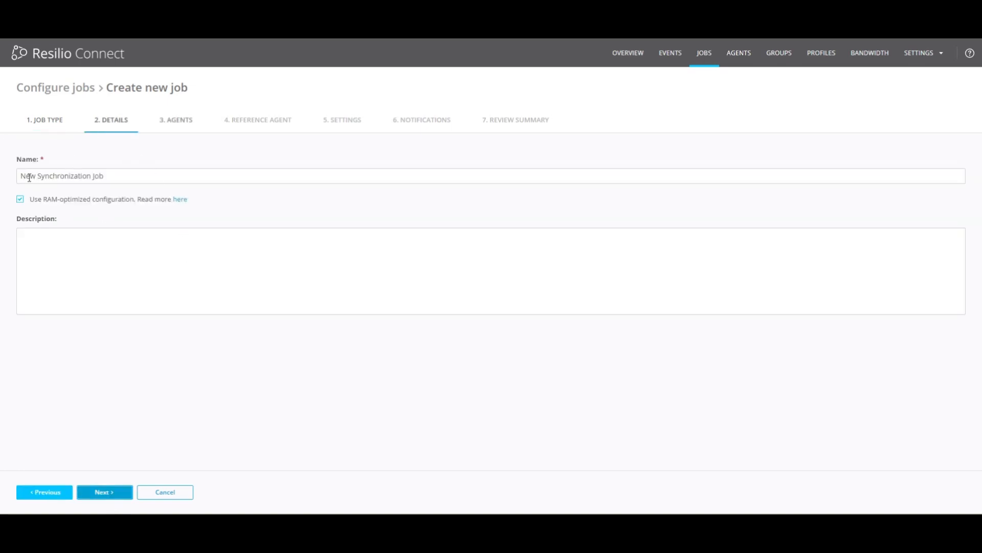
Keep the default job name with a blank description and include the agents DESKTOP-PIS4UUO and Management Console mc
{"action": "left_click_drag", "start_coordinate": [22, 176], "coordinate": [116, 177]}
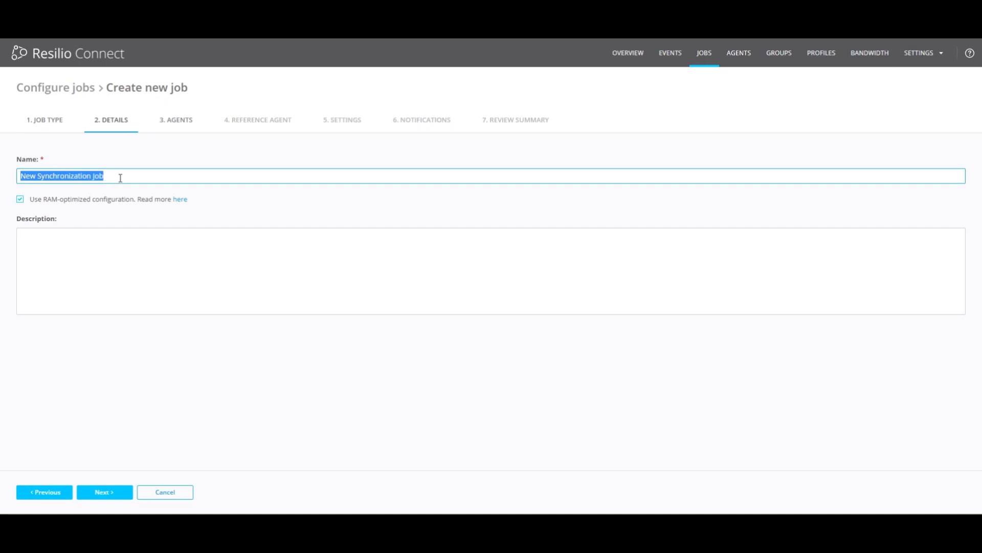
{"action": "left_click", "coordinate": [107, 273]}
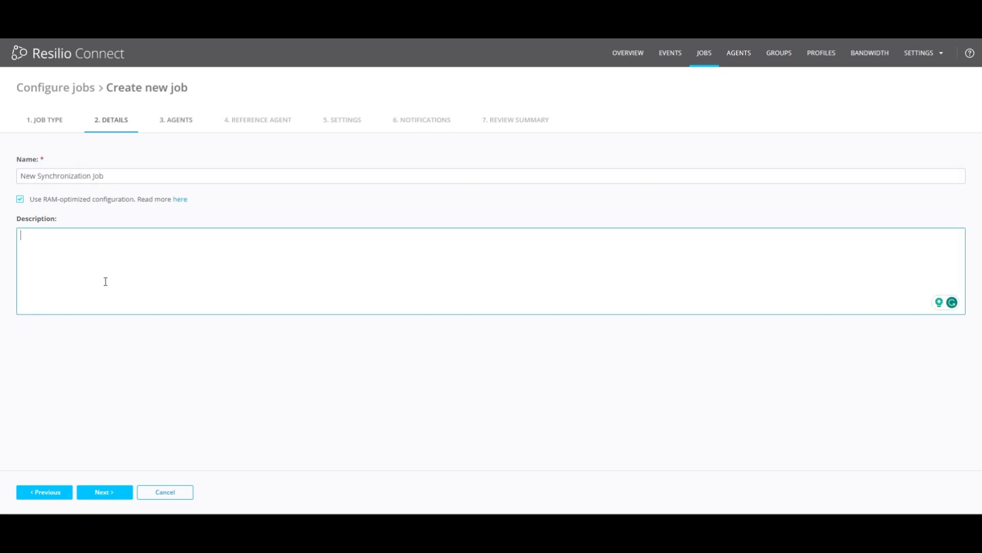
{"action": "left_click", "coordinate": [115, 493]}
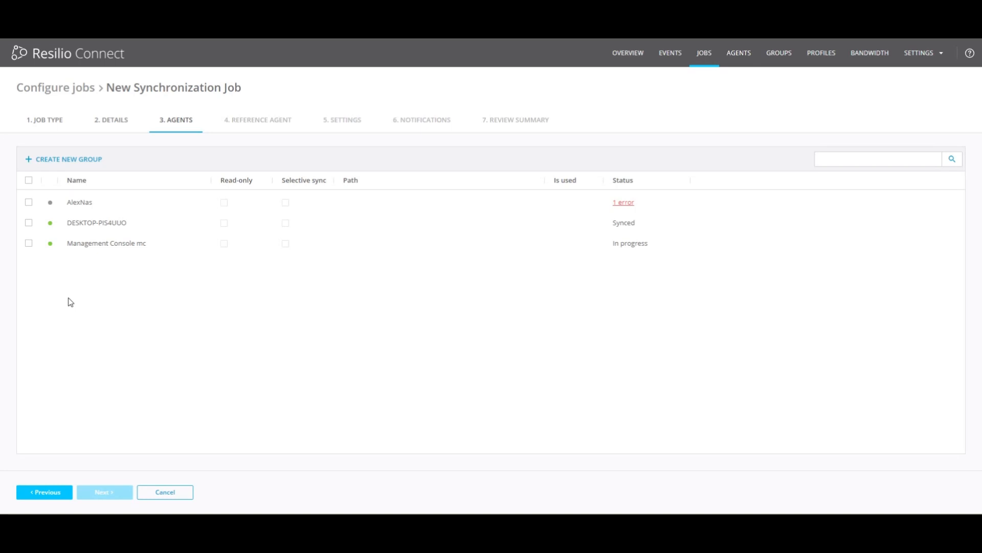
{"action": "left_click", "coordinate": [29, 223]}
{"action": "left_click", "coordinate": [28, 243]}
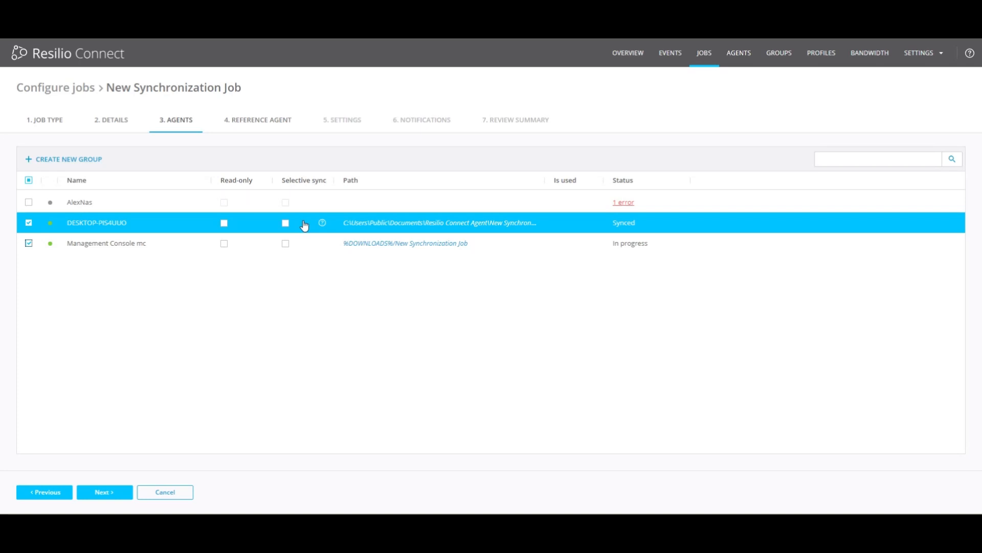
Set the target path of agent DESKTOP-PIS4UUO to the folder C:\AMD by browsing its drives
{"action": "left_click", "coordinate": [403, 225]}
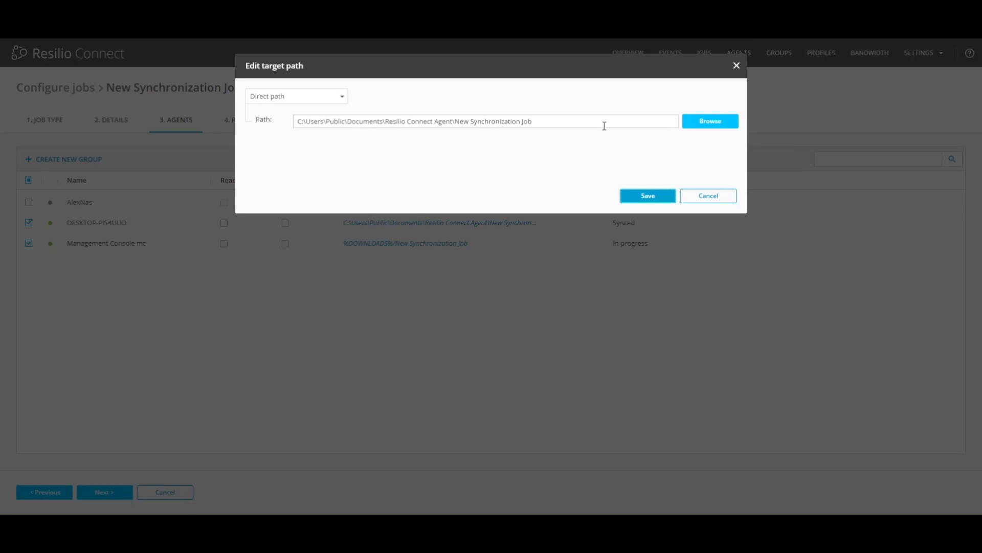
{"action": "left_click_drag", "start_coordinate": [605, 125], "coordinate": [271, 121]}
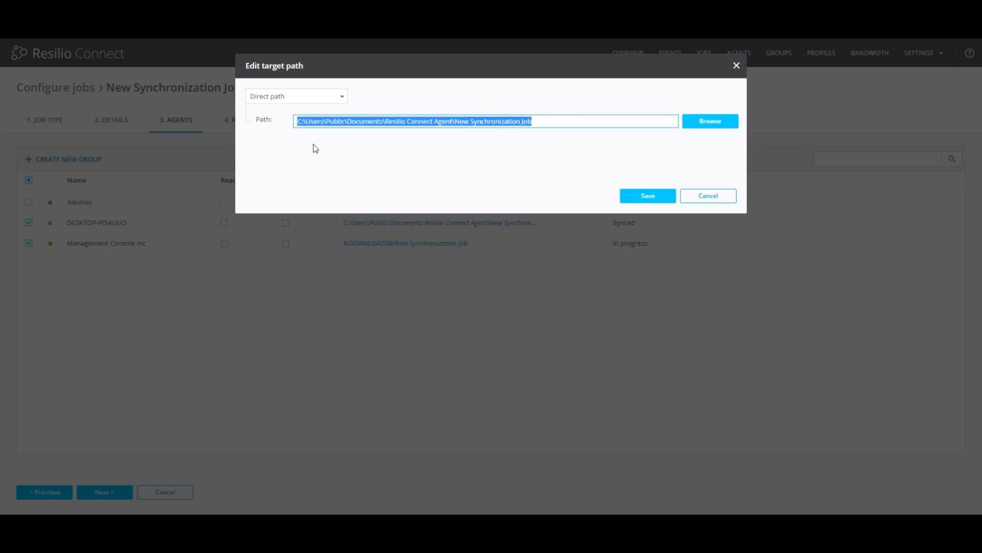
{"action": "left_click", "coordinate": [709, 126]}
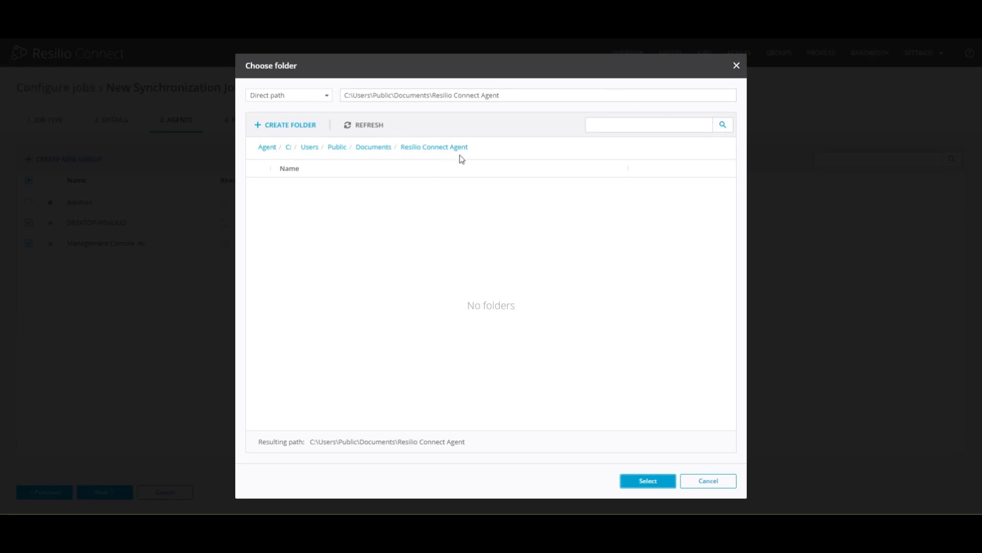
{"action": "left_click", "coordinate": [267, 148]}
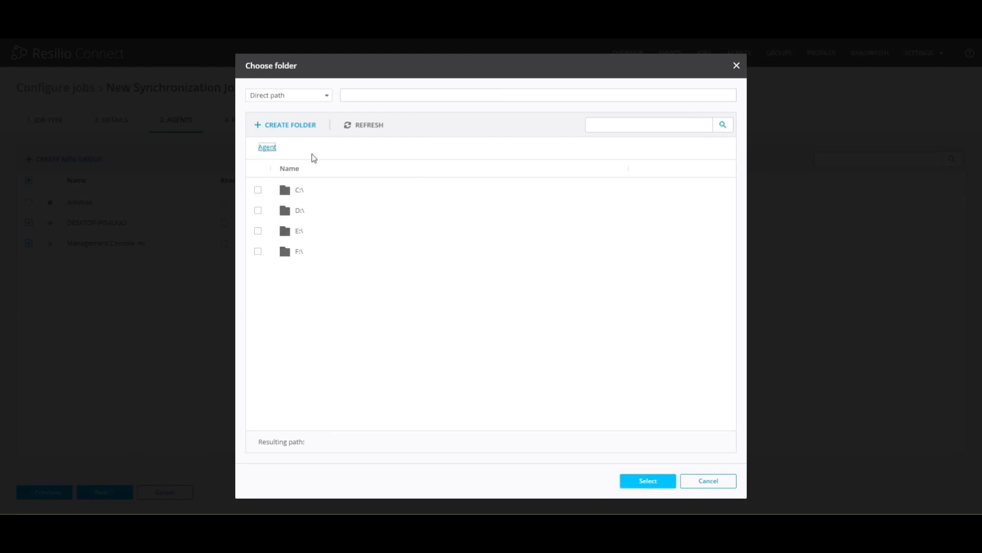
{"action": "left_click", "coordinate": [318, 219]}
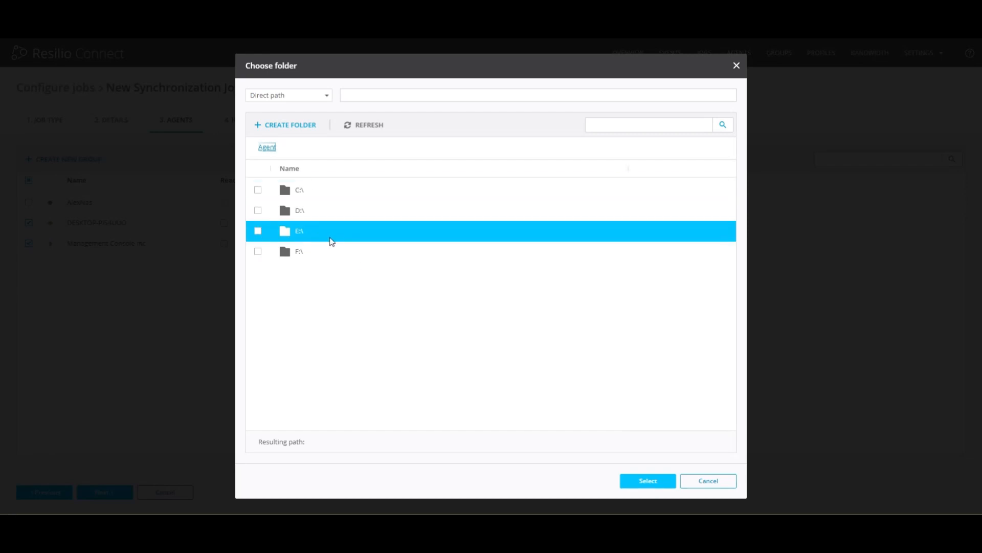
{"action": "left_click", "coordinate": [299, 191]}
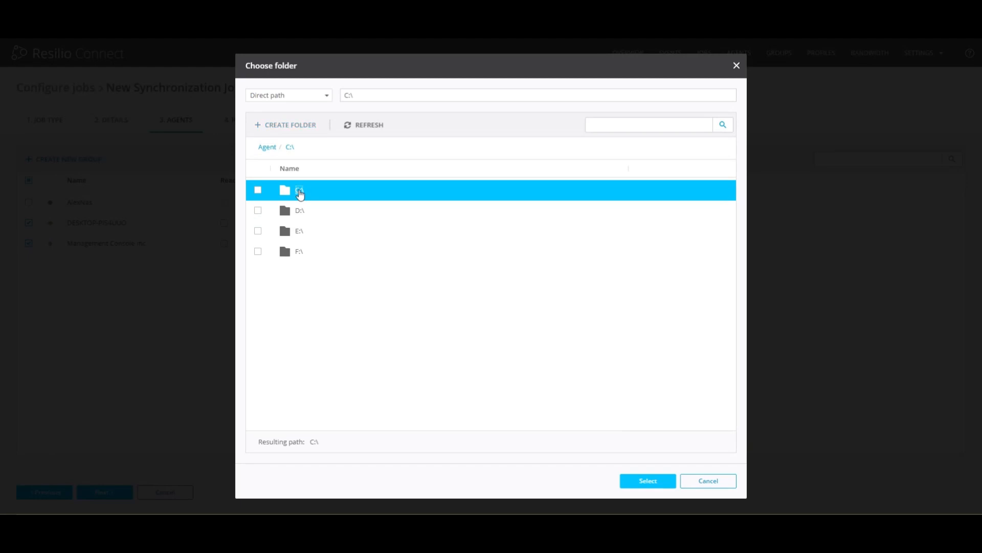
{"action": "left_click", "coordinate": [258, 271]}
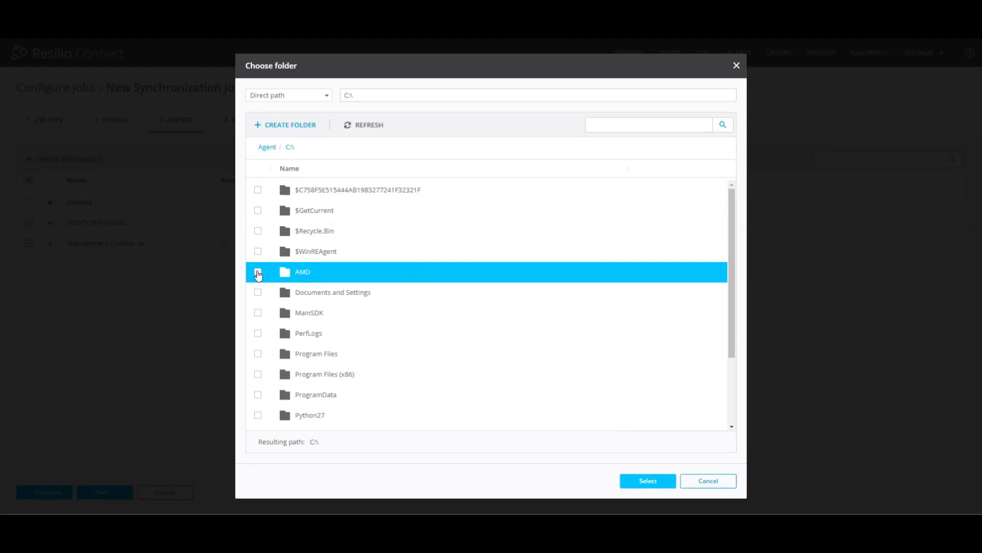
{"action": "left_click", "coordinate": [663, 491]}
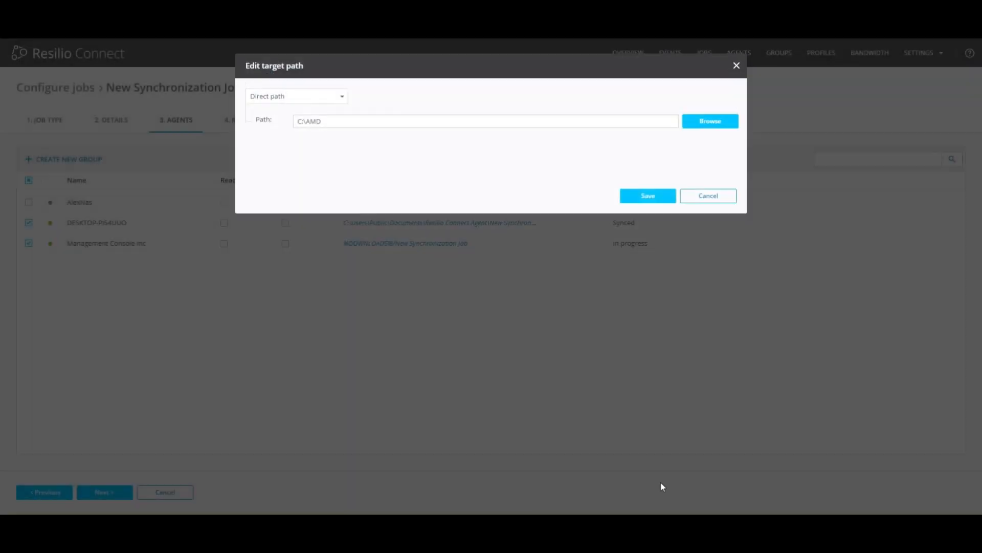
{"action": "left_click", "coordinate": [648, 198]}
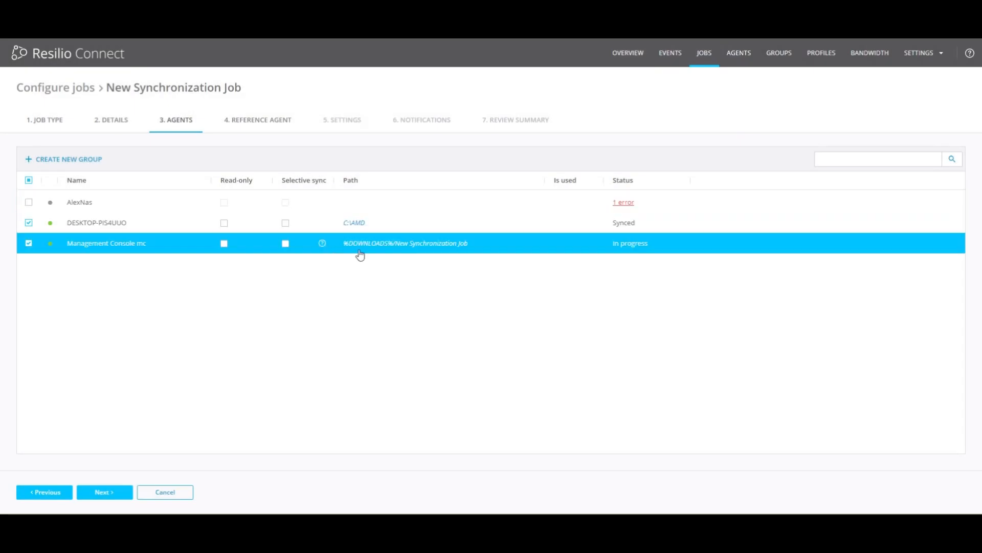
Set the target path of agent Management Console mc to the /home folder by browsing its file system
{"action": "left_click", "coordinate": [421, 249]}
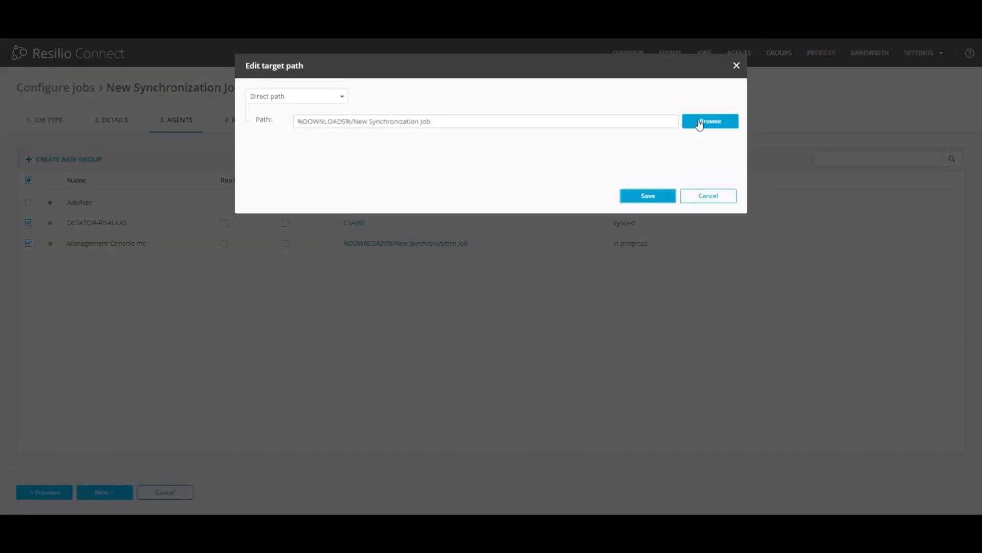
{"action": "left_click", "coordinate": [708, 123]}
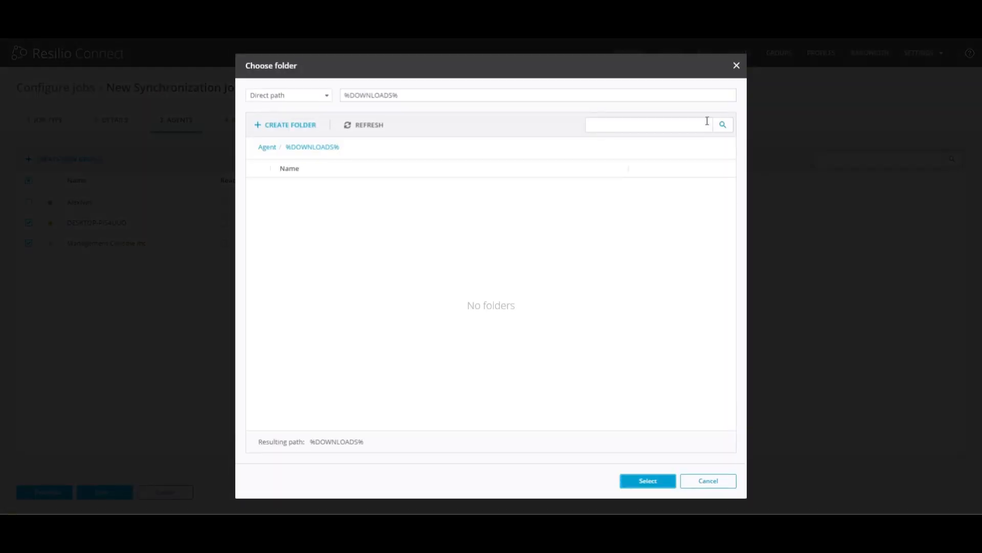
{"action": "left_click", "coordinate": [266, 148]}
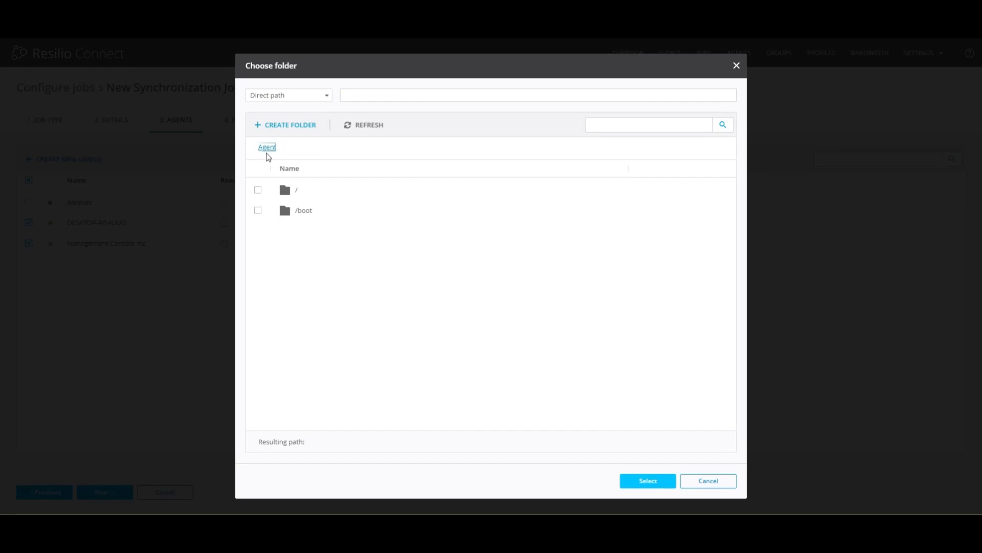
{"action": "left_click", "coordinate": [287, 195]}
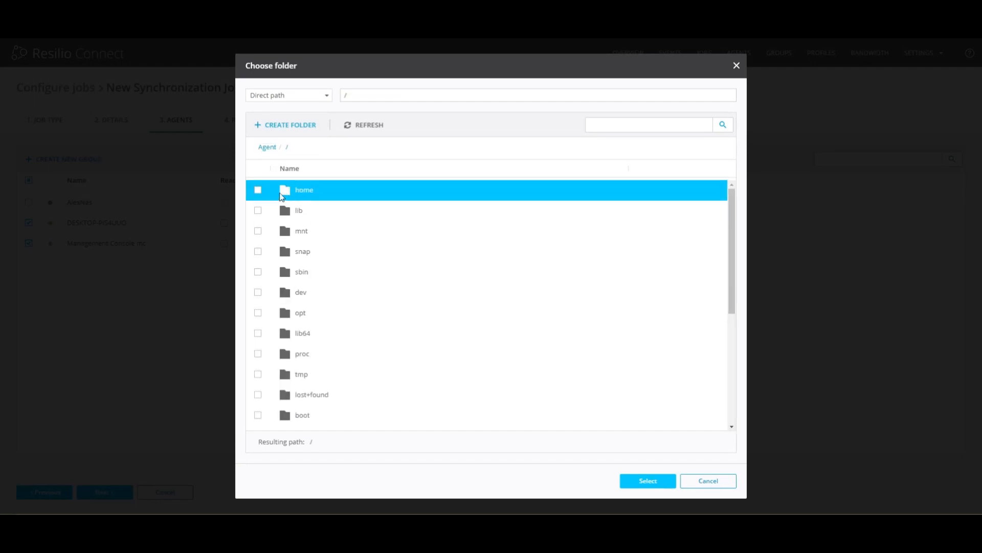
{"action": "left_click", "coordinate": [258, 190]}
{"action": "left_click", "coordinate": [648, 481]}
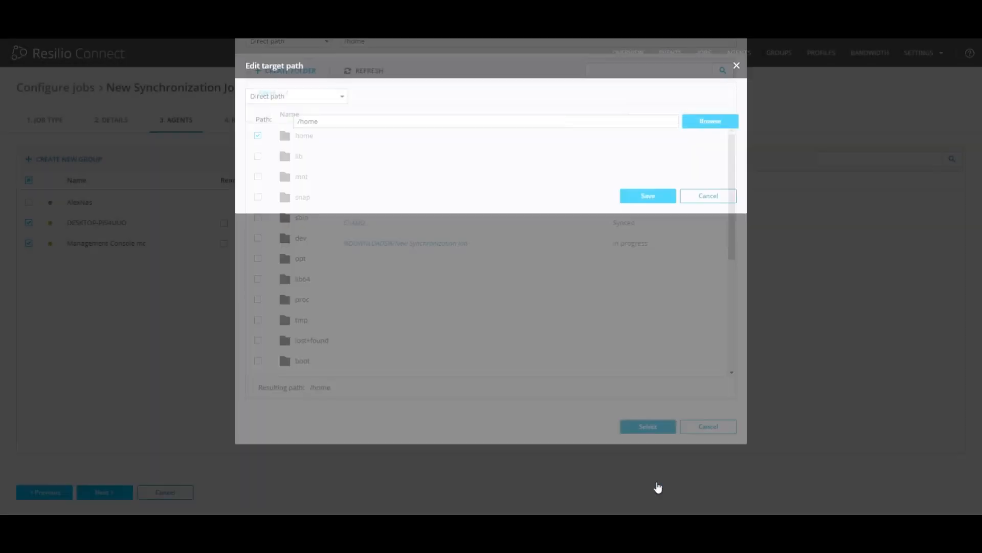
{"action": "left_click", "coordinate": [640, 198]}
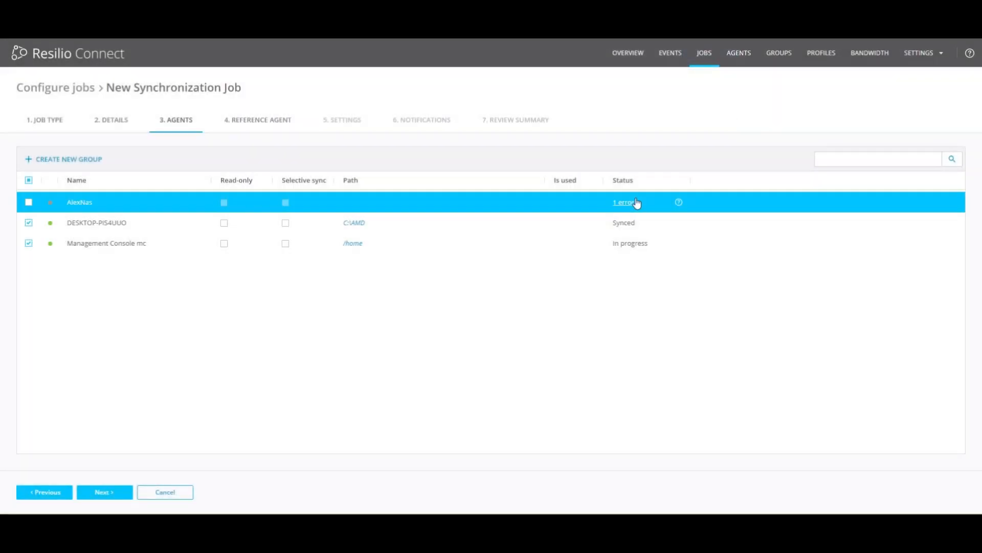
Continue without choosing a reference agent and review the Default Job Profile settings and user groups
{"action": "left_click", "coordinate": [108, 492]}
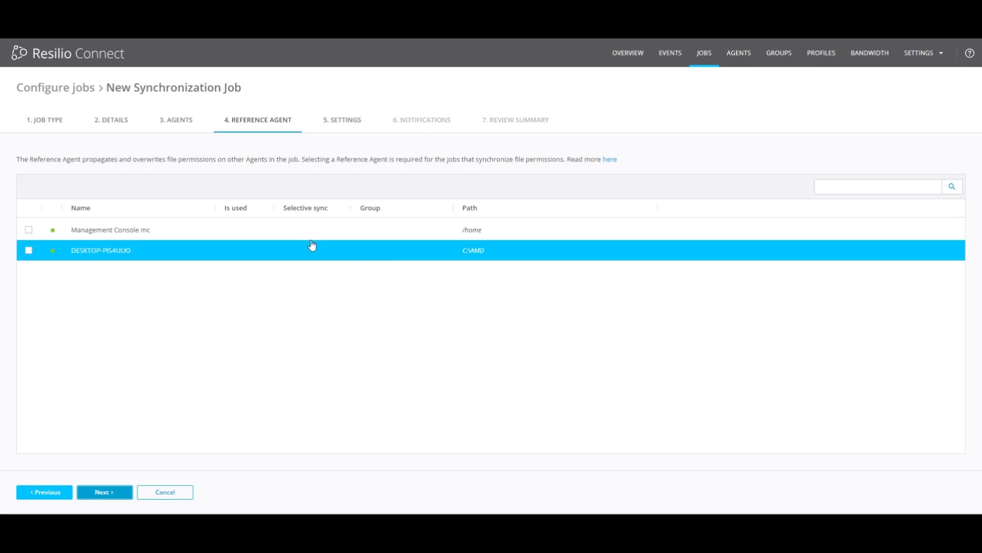
{"action": "left_click", "coordinate": [116, 497]}
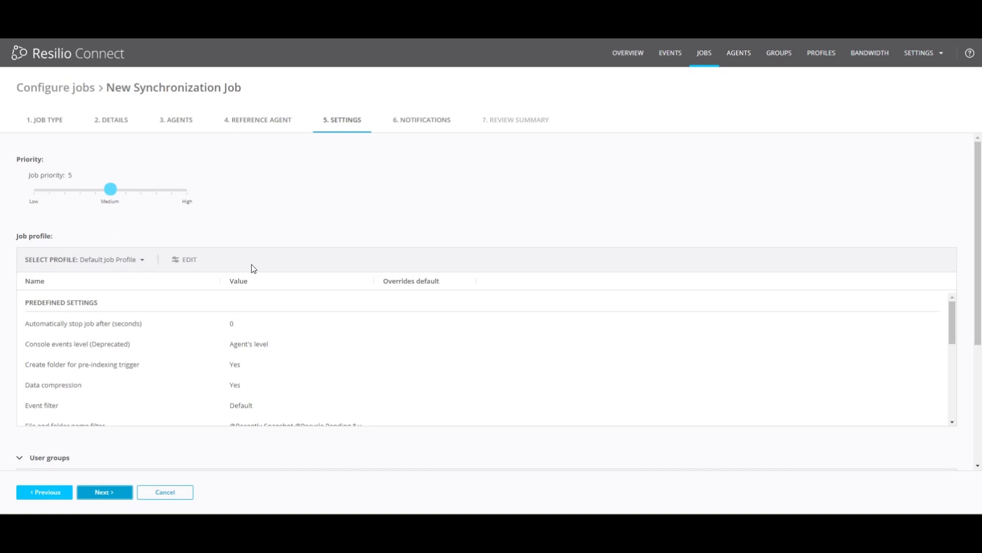
{"action": "left_click", "coordinate": [378, 330]}
{"action": "left_click", "coordinate": [415, 341]}
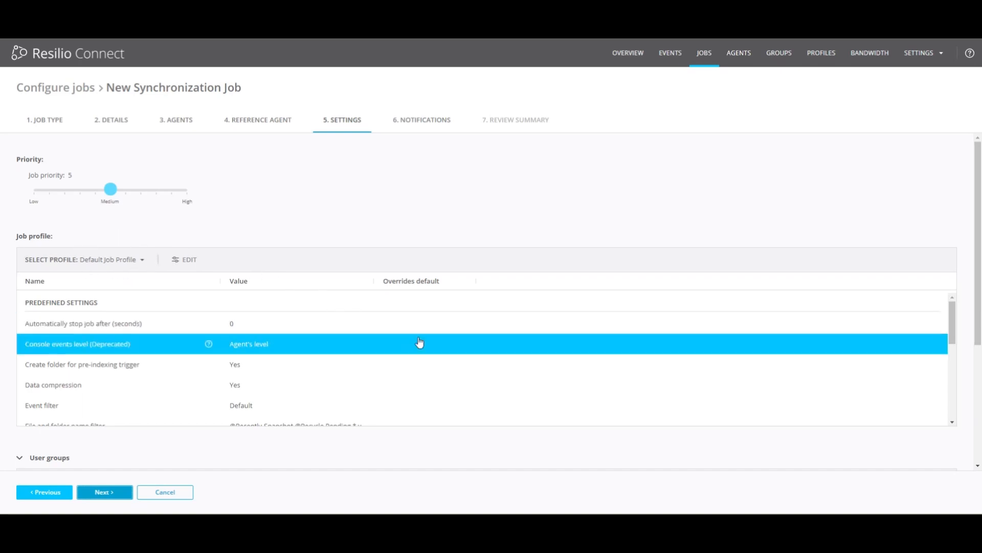
{"action": "scroll", "coordinate": [420, 341], "scroll_direction": "down", "scroll_amount": 5}
{"action": "scroll", "coordinate": [422, 341], "scroll_direction": "down", "scroll_amount": 4}
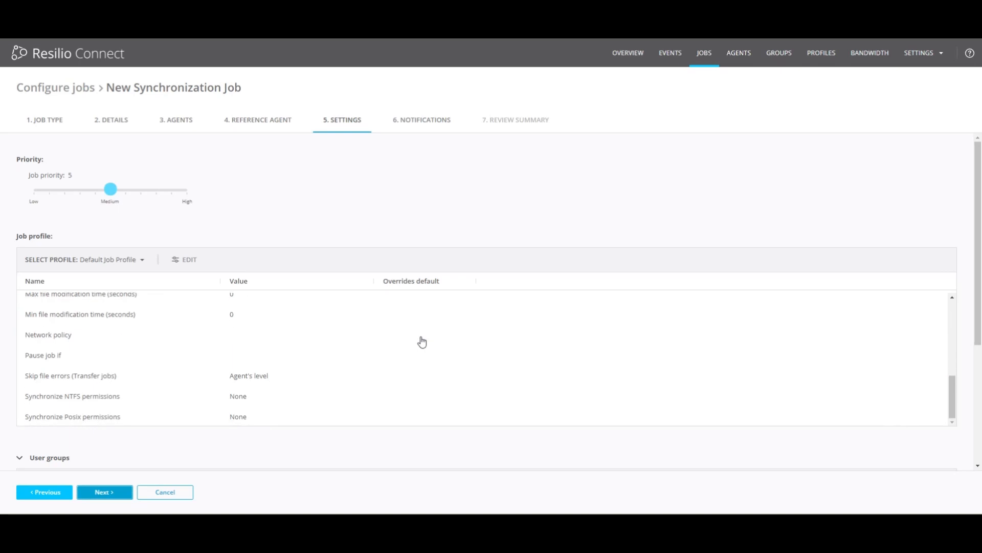
{"action": "scroll", "coordinate": [420, 340], "scroll_direction": "up", "scroll_amount": 1}
{"action": "scroll", "coordinate": [352, 316], "scroll_direction": "up", "scroll_amount": 10}
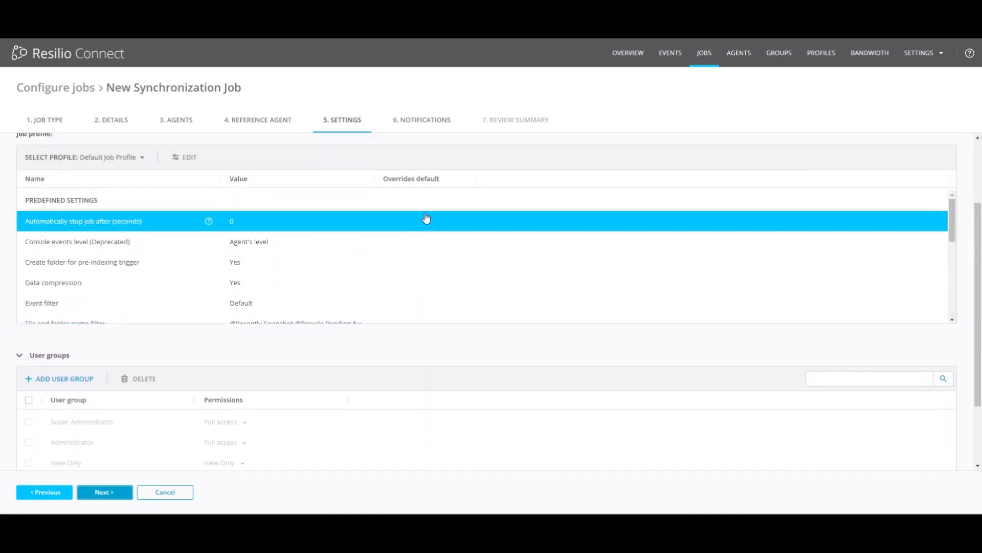
{"action": "scroll", "coordinate": [542, 169], "scroll_direction": "up", "scroll_amount": 2}
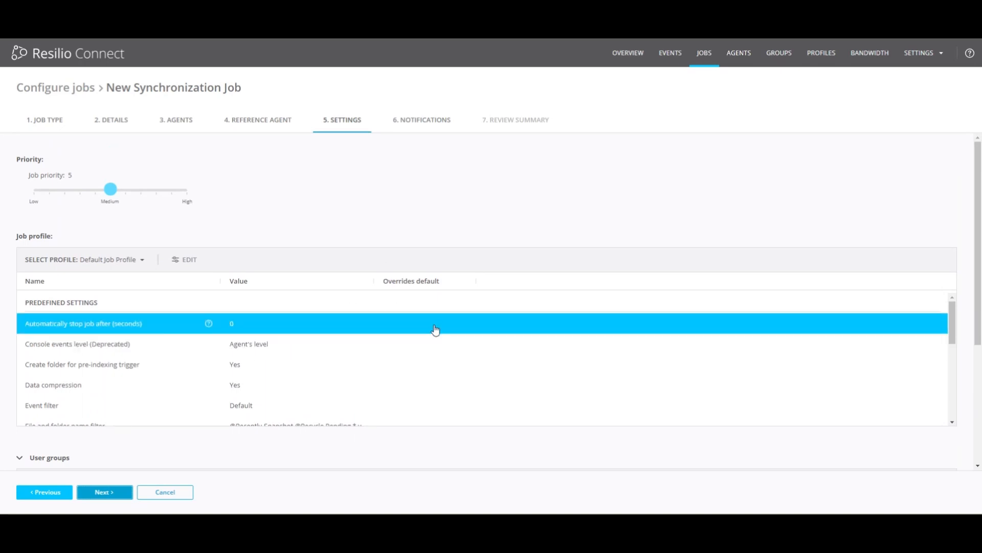
Accept the default job settings and notifications, and review the job summary through to its notifications section
{"action": "left_click", "coordinate": [101, 492]}
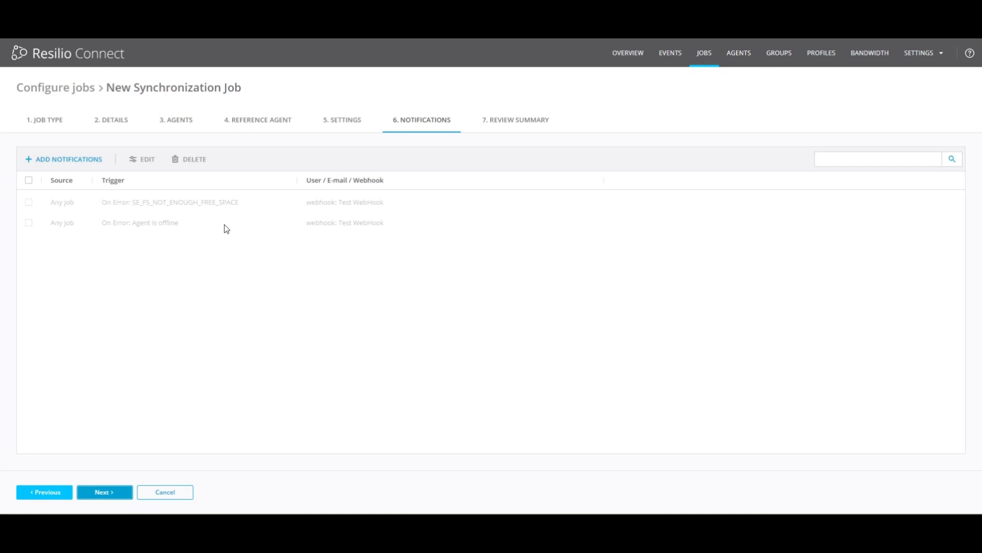
{"action": "left_click", "coordinate": [97, 494]}
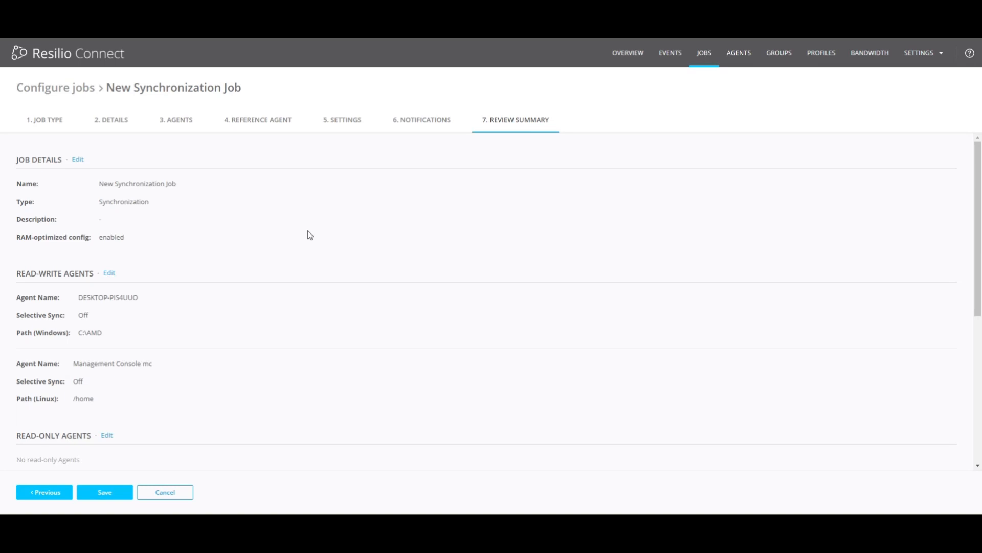
{"action": "scroll", "coordinate": [309, 235], "scroll_direction": "down", "scroll_amount": 2}
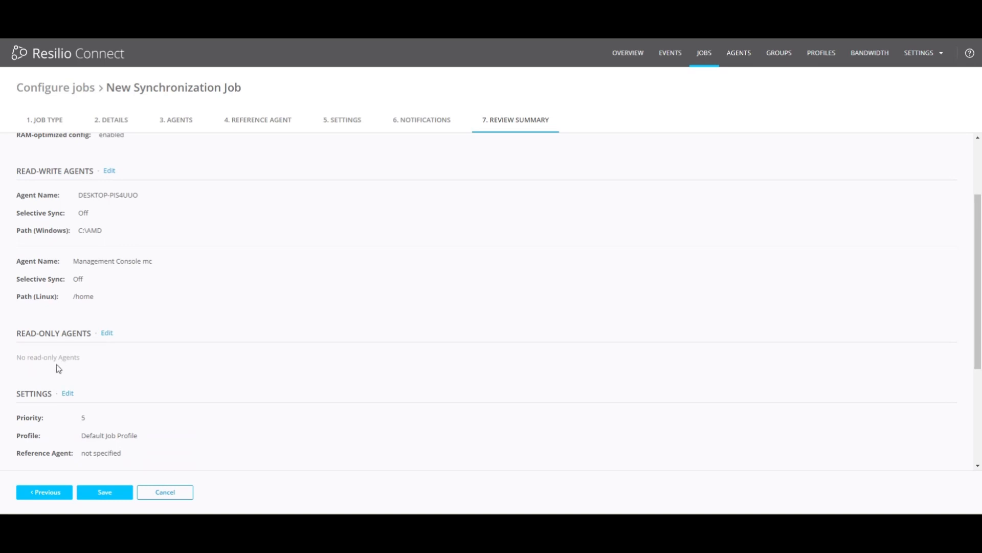
{"action": "scroll", "coordinate": [75, 368], "scroll_direction": "down", "scroll_amount": 3}
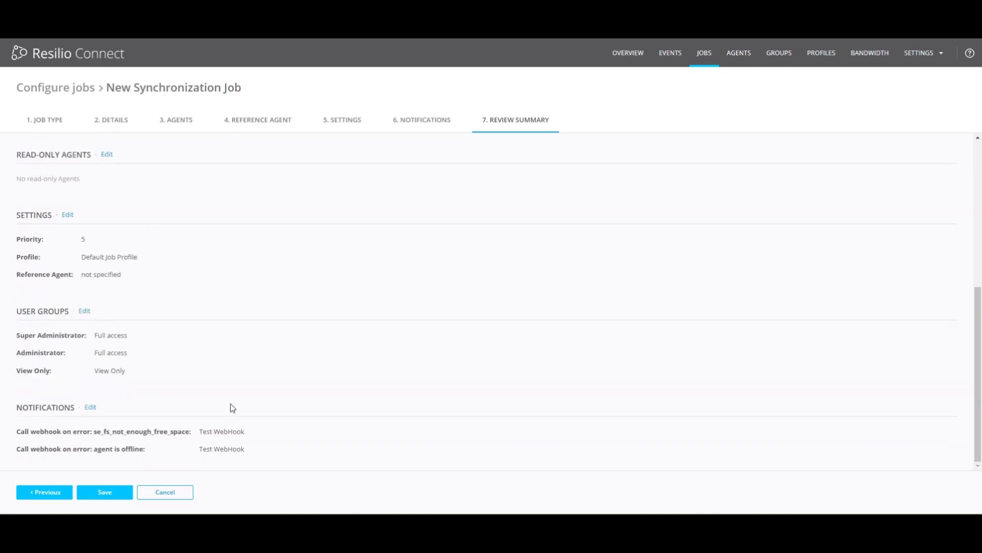